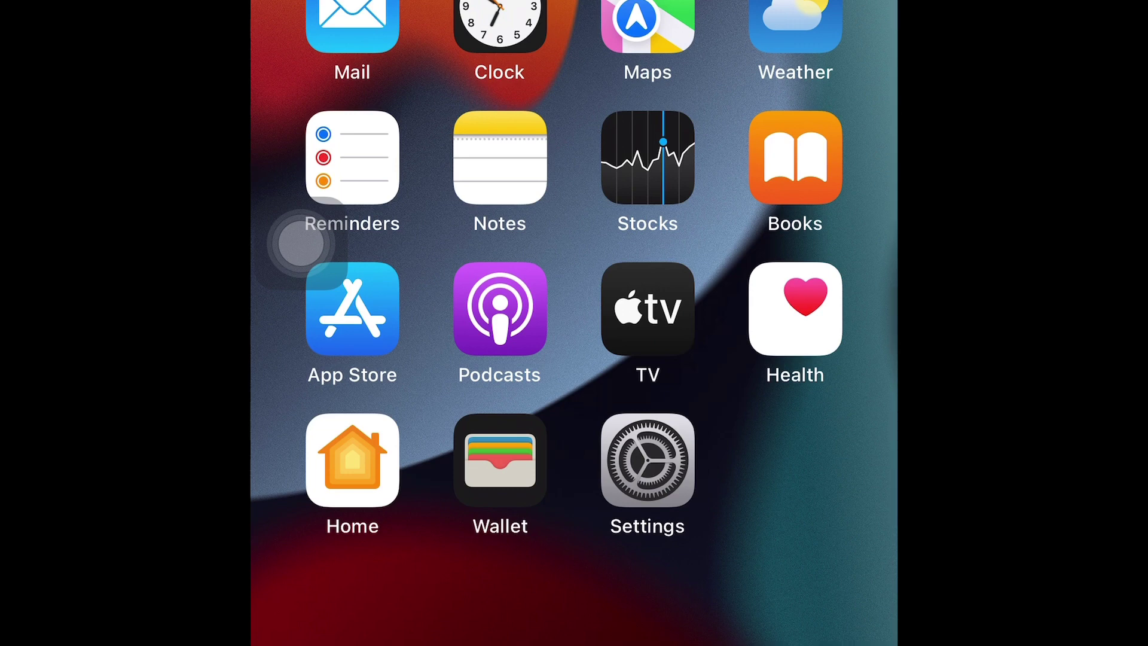
Glance at Settings > General, then swipe away Safari's leftover 'A few more steps' tab
left_click(647, 460)
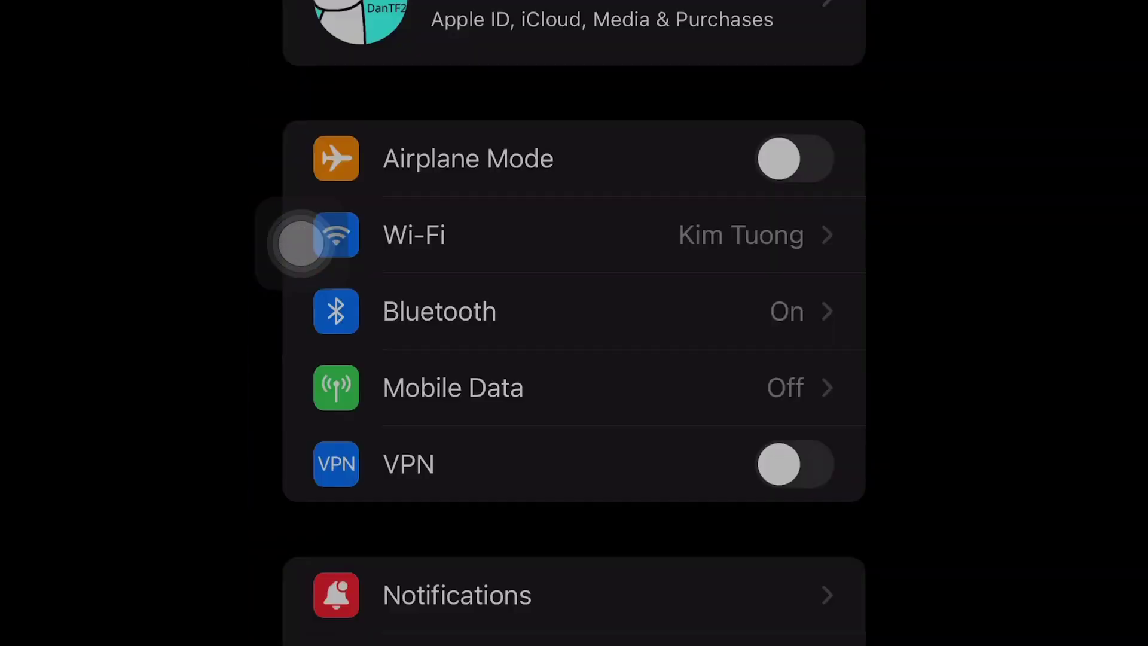
scroll(574, 323, "down", 6)
left_click(575, 576)
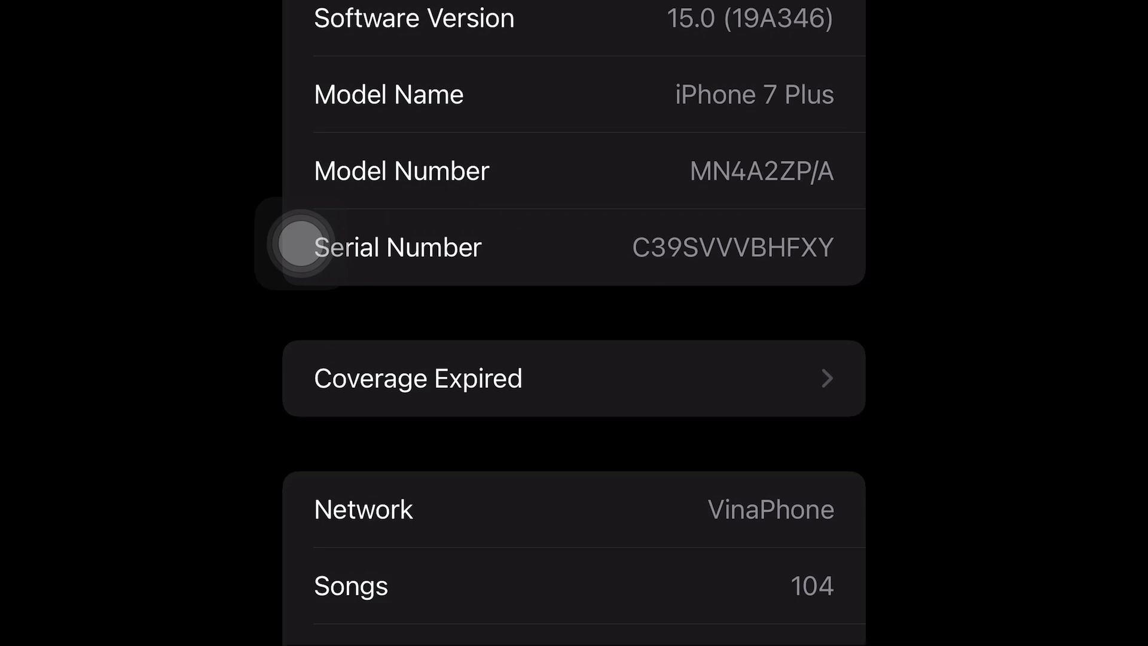
left_click(301, 243)
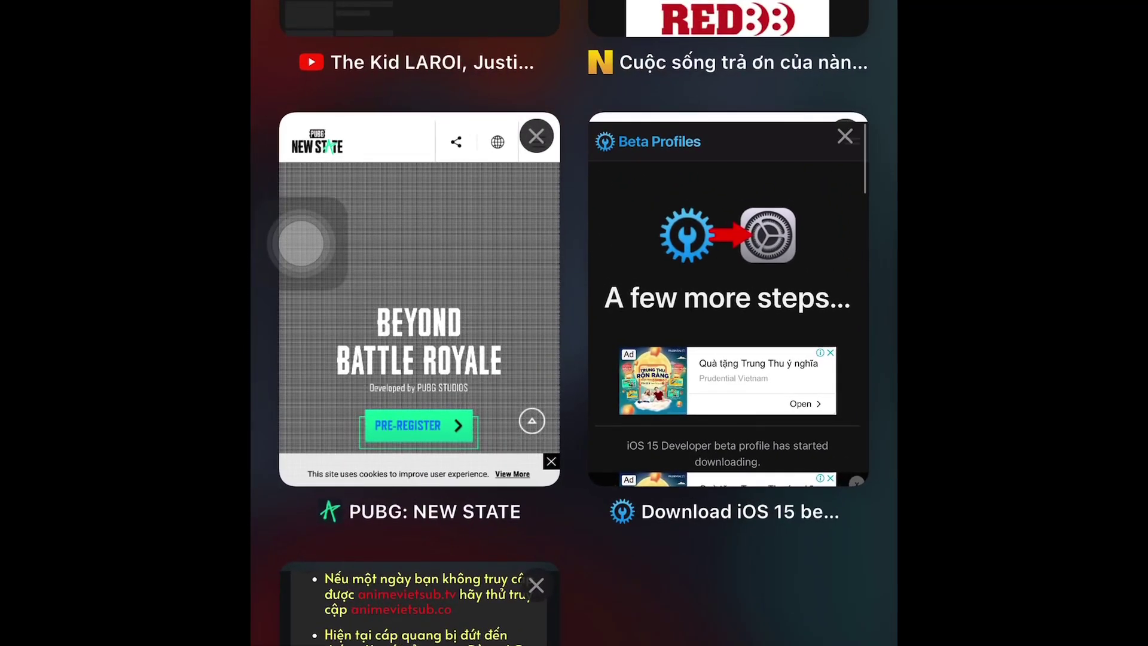
left_click_drag(728, 299, 539, 299)
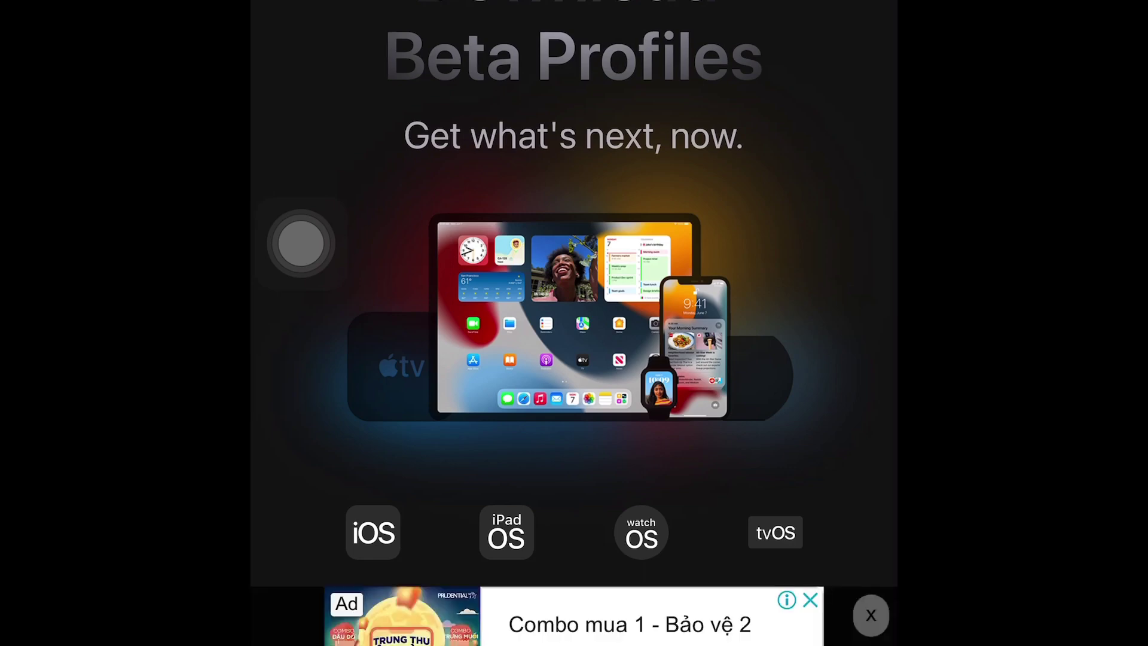
Scroll betaprofiles.com past the iOS, iPadOS, watchOS, tvOS and audioOS cards to SharePlay Profile
scroll(575, 323, "down", 10)
scroll(574, 323, "down", 10)
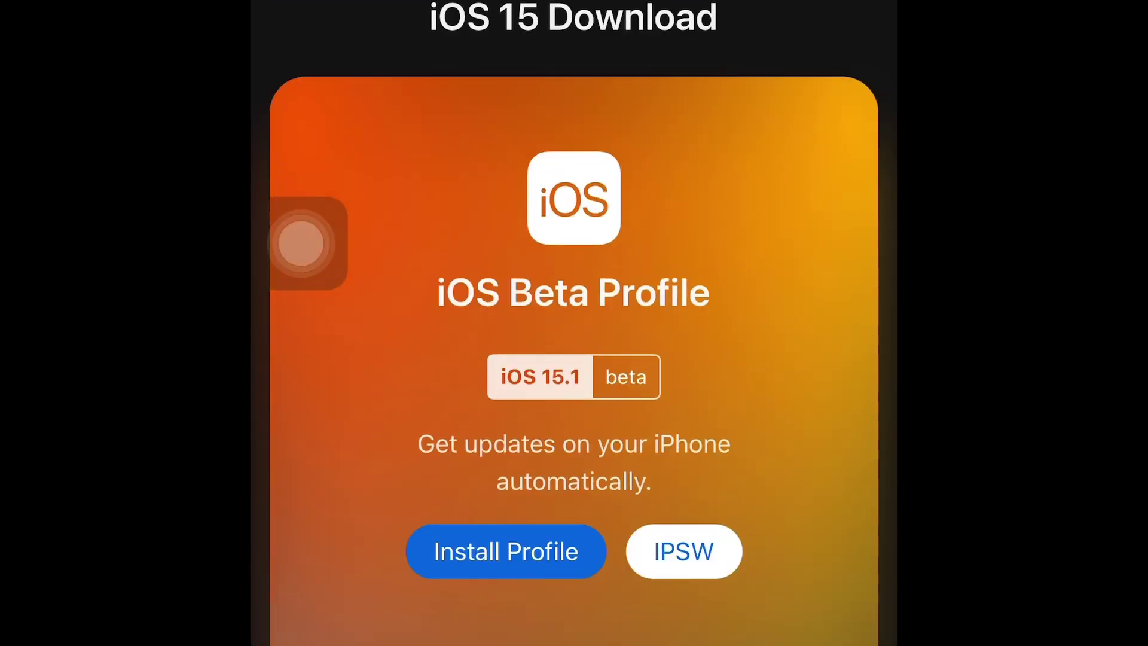
scroll(573, 323, "down", 10)
scroll(574, 323, "up", 10)
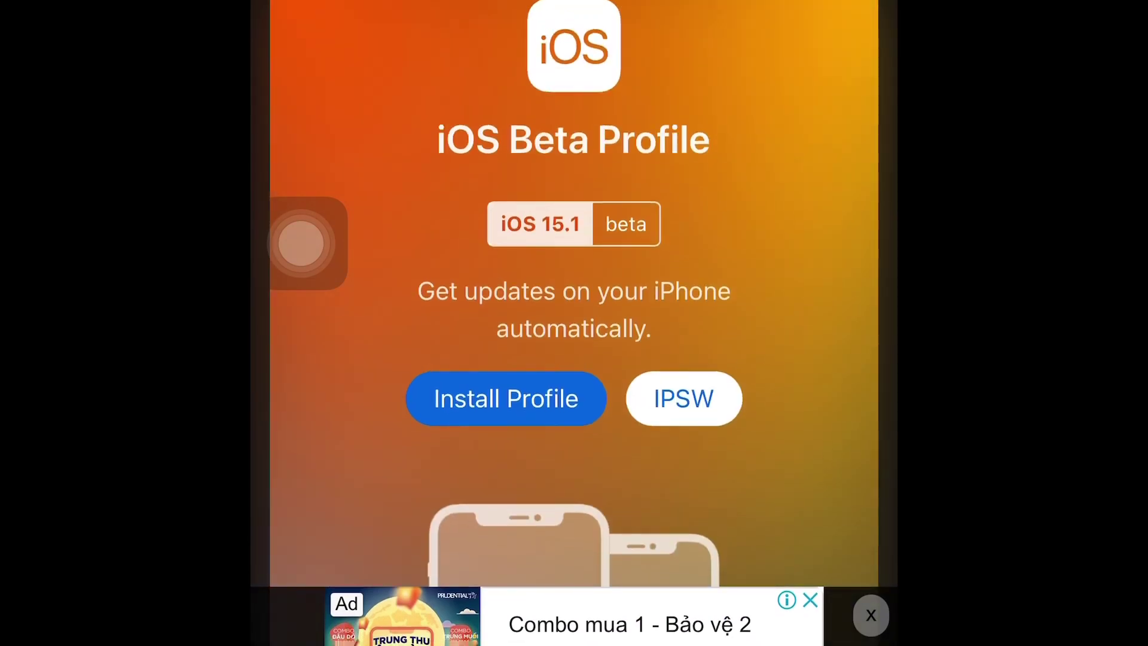
scroll(574, 323, "down", 4)
scroll(574, 322, "down", 10)
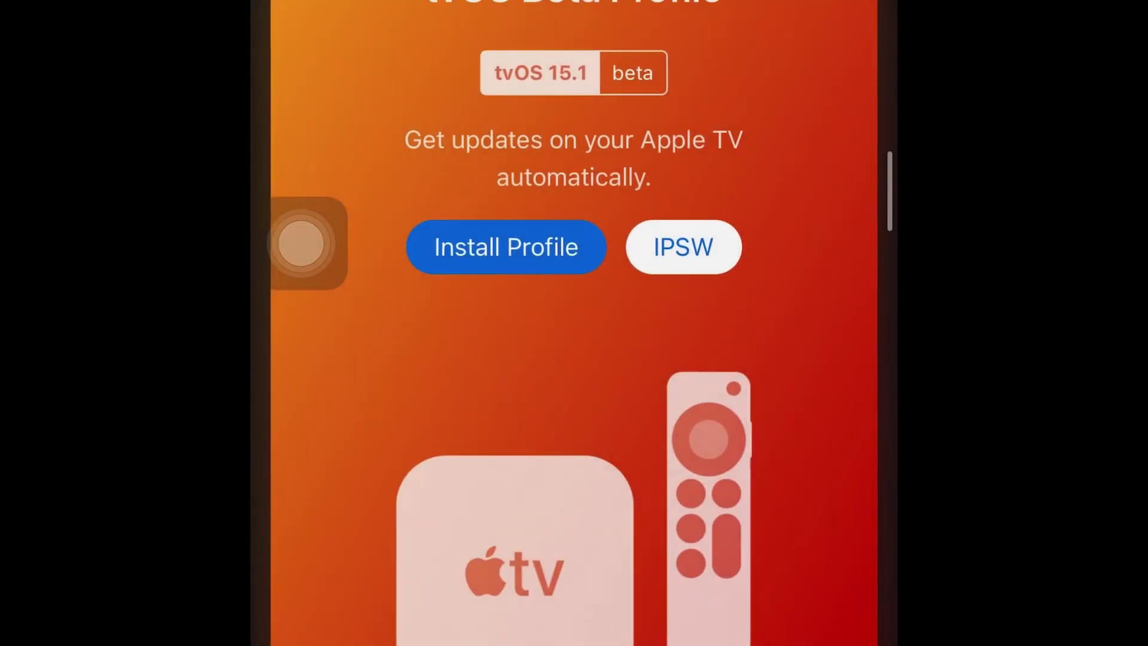
scroll(574, 323, "down", 5)
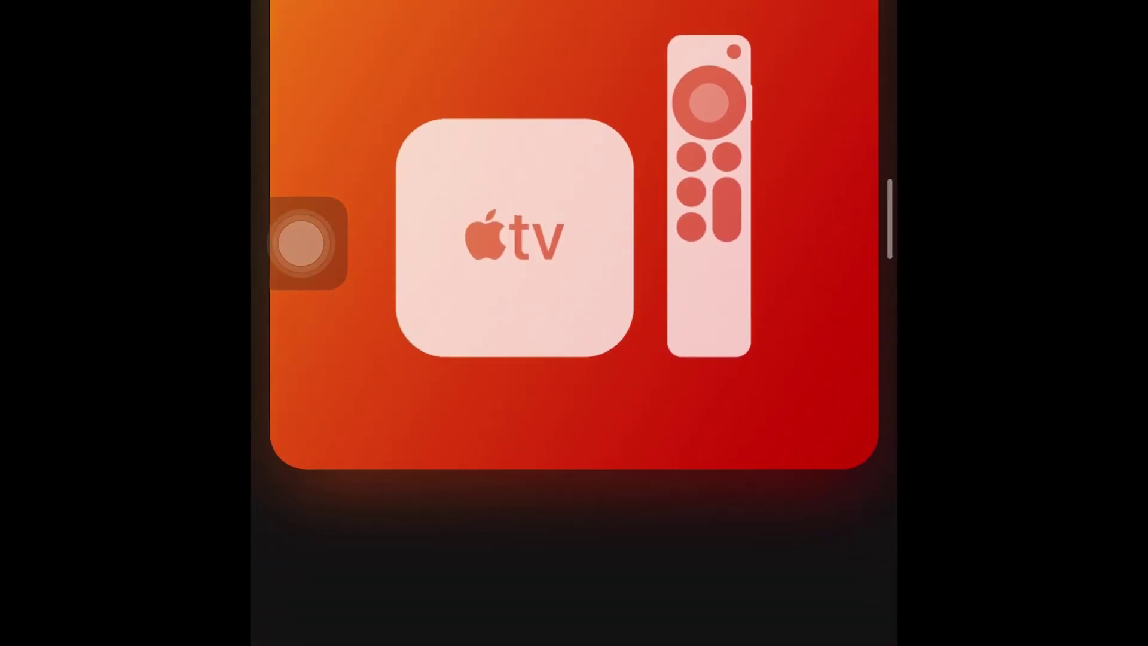
scroll(574, 323, "down", 5)
scroll(574, 324, "down", 2)
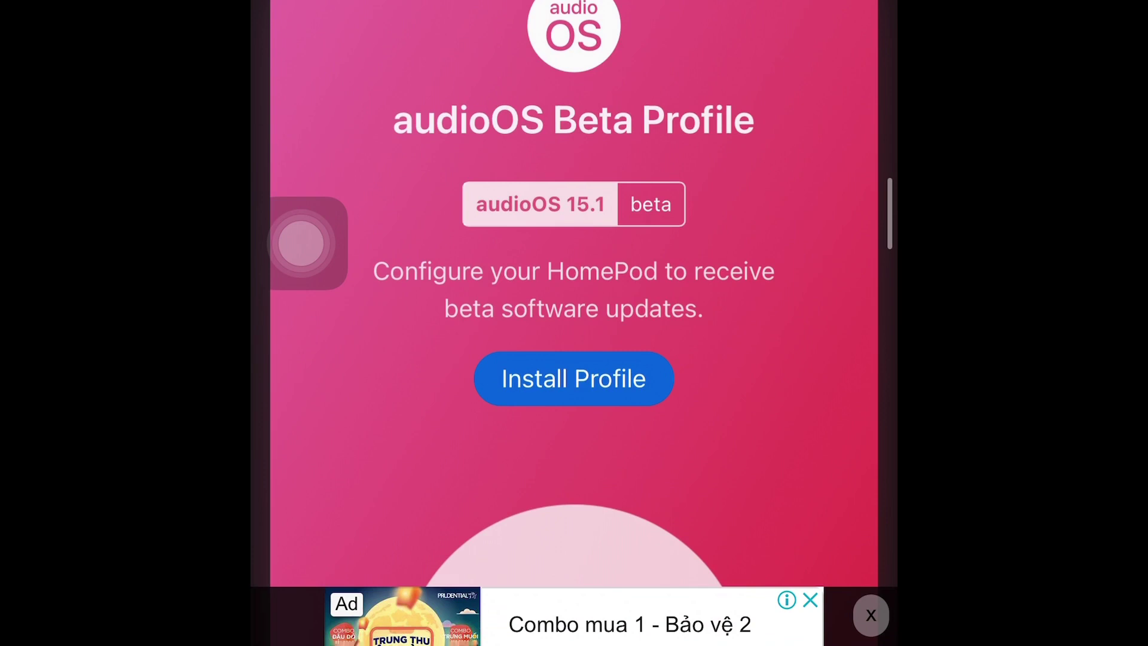
scroll(574, 323, "down", 5)
scroll(574, 323, "up", 2)
scroll(574, 323, "up", 3)
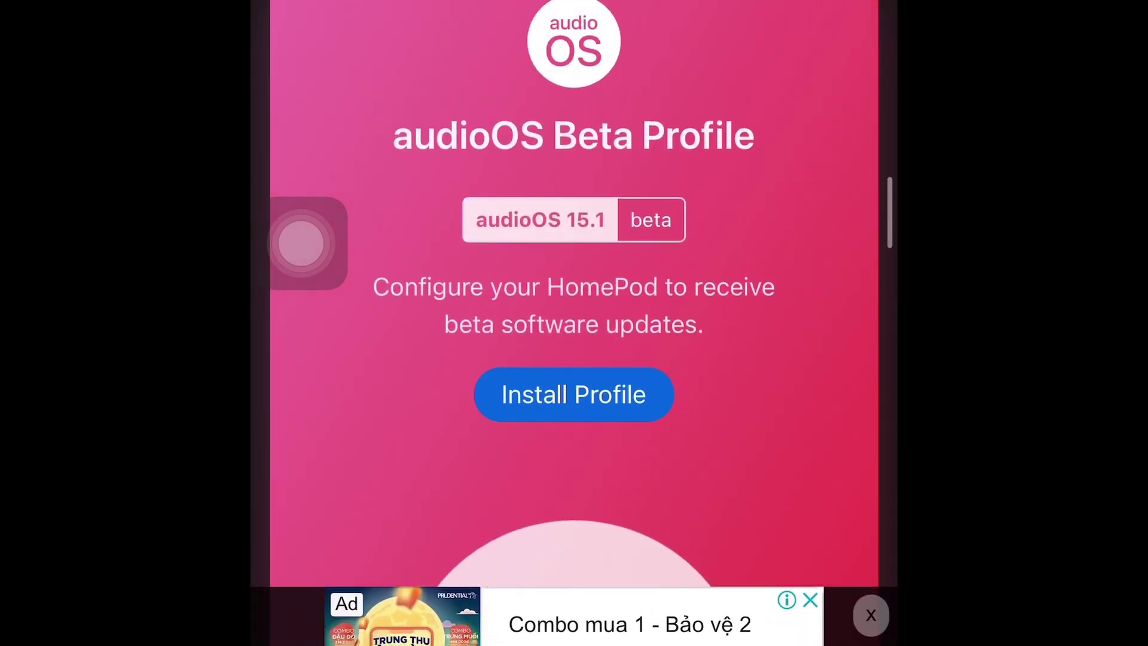
scroll(574, 322, "down", 2)
scroll(574, 323, "down", 3)
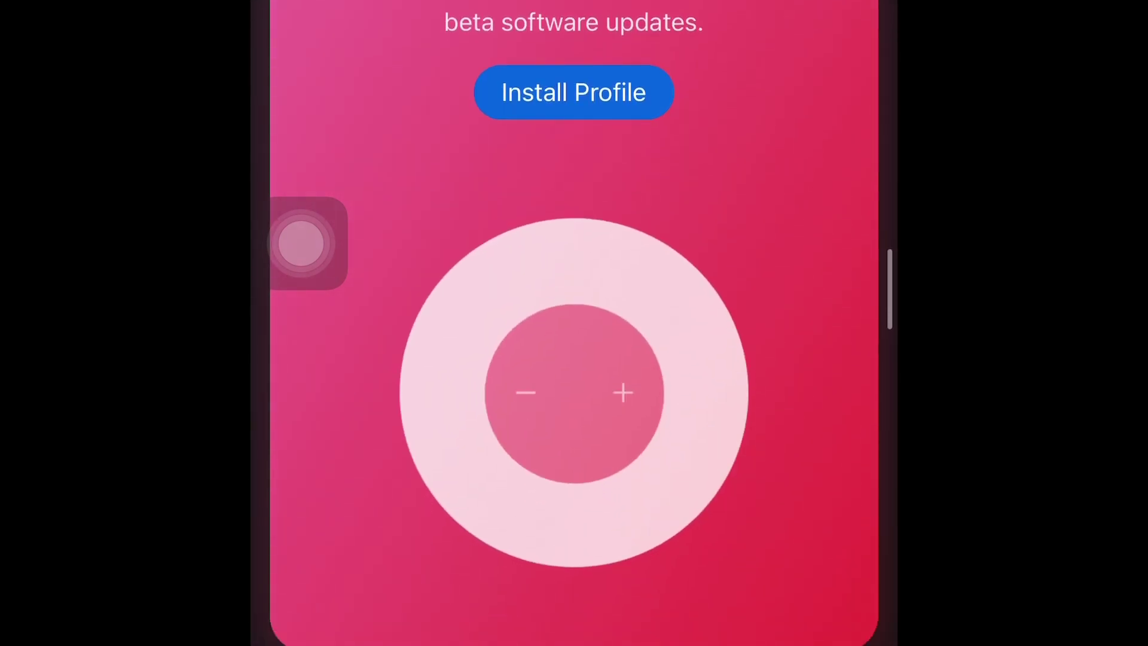
scroll(574, 323, "down", 3)
scroll(573, 323, "down", 5)
scroll(574, 323, "down", 4)
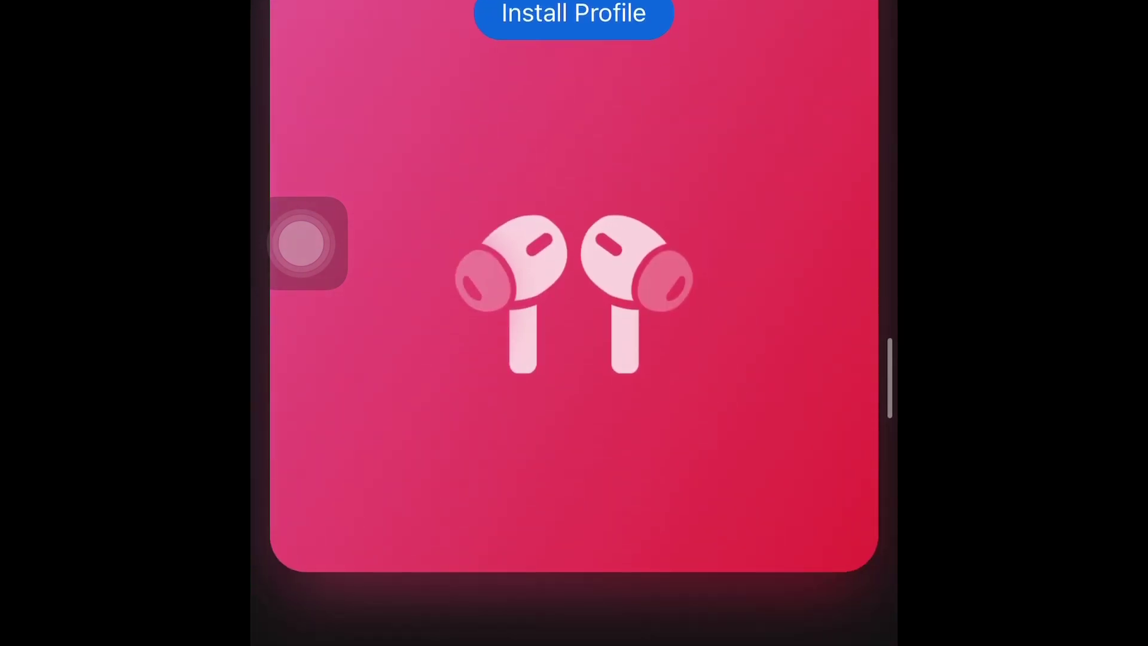
scroll(574, 323, "down", 2)
scroll(574, 323, "down", 4)
scroll(574, 323, "down", 5)
scroll(574, 323, "up", 4)
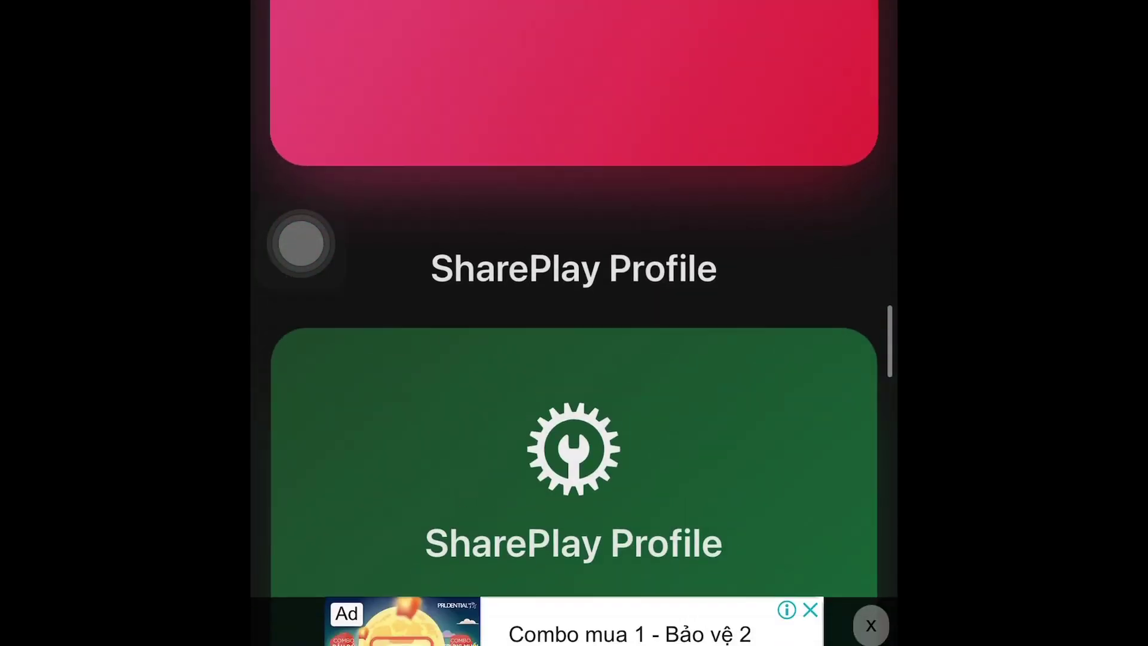
scroll(574, 323, "down", 5)
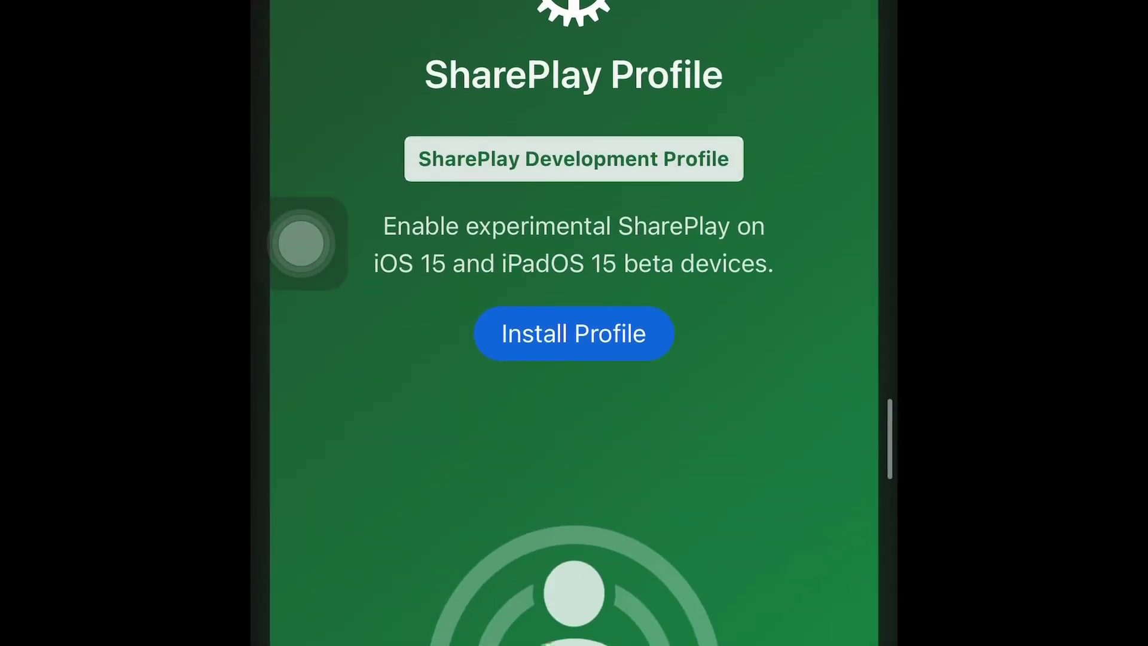
scroll(574, 323, "down", 5)
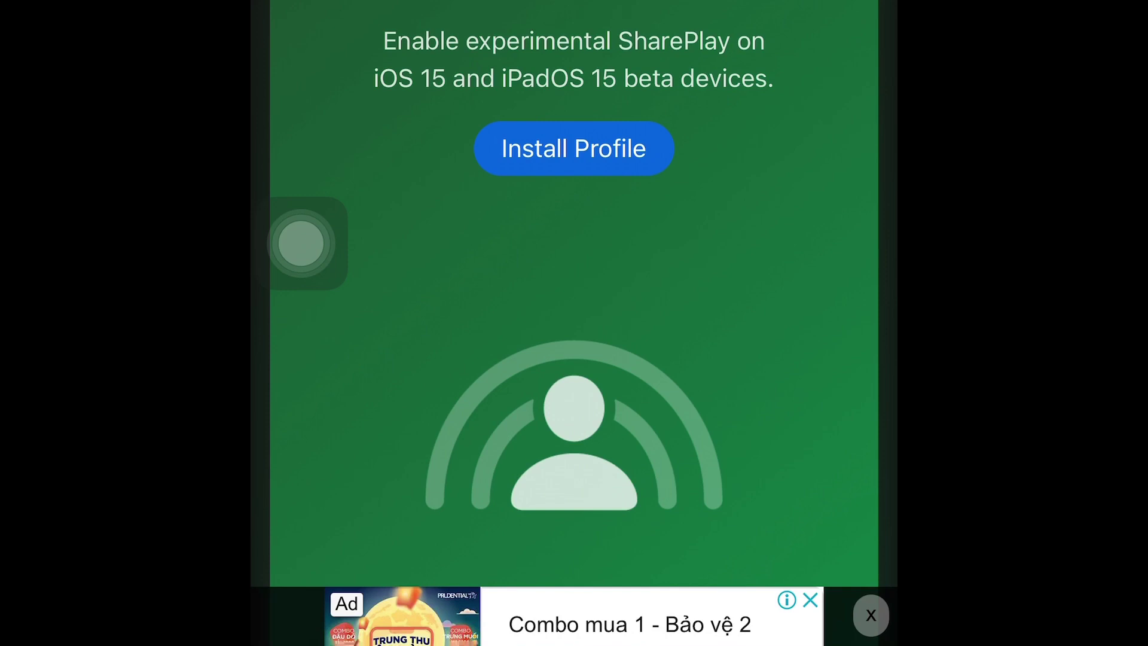
Return to the iOS 15 Download card and allow the beta configuration profile download
scroll(574, 323, "up", 3)
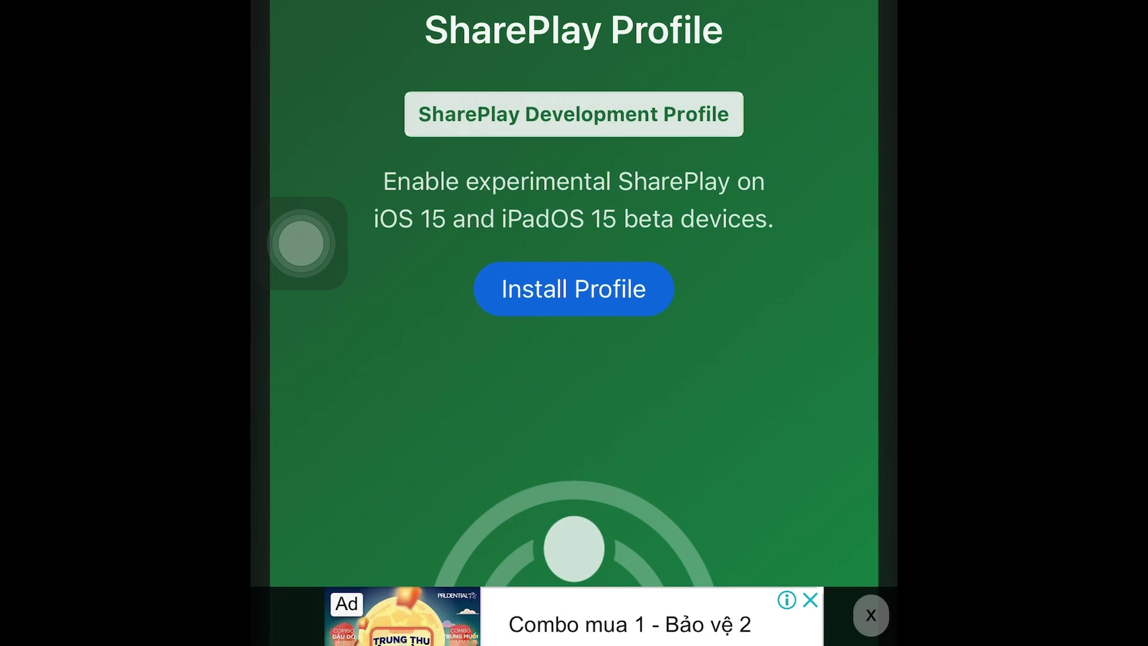
scroll(574, 293, "up", 5)
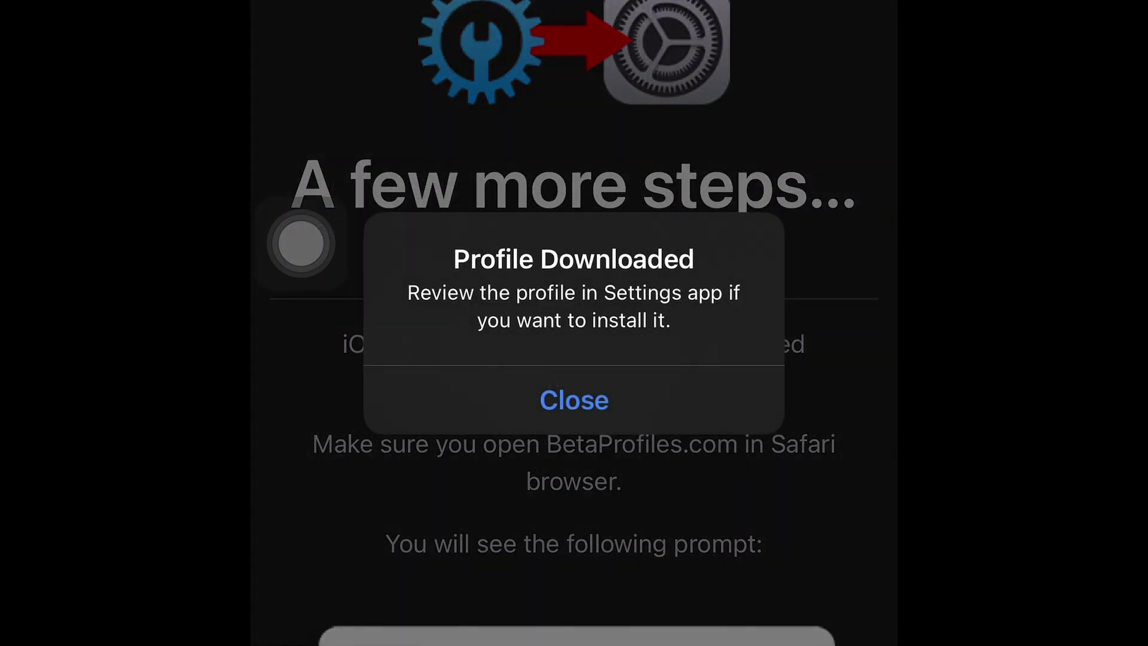
left_click(574, 400)
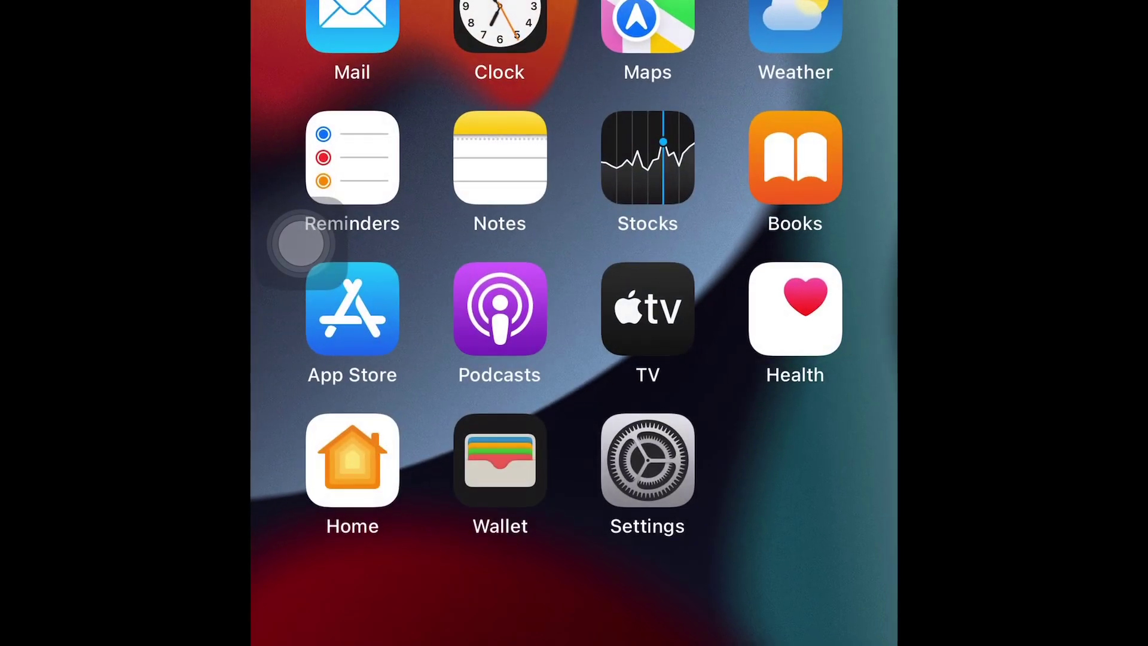
left_click(649, 460)
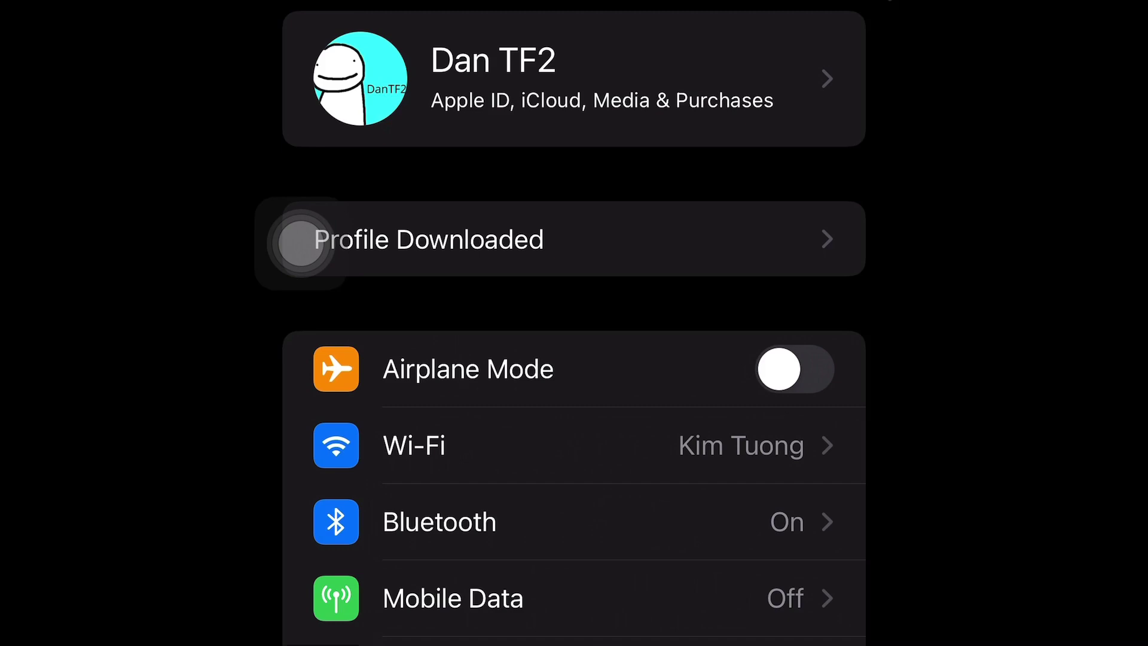
left_click(538, 240)
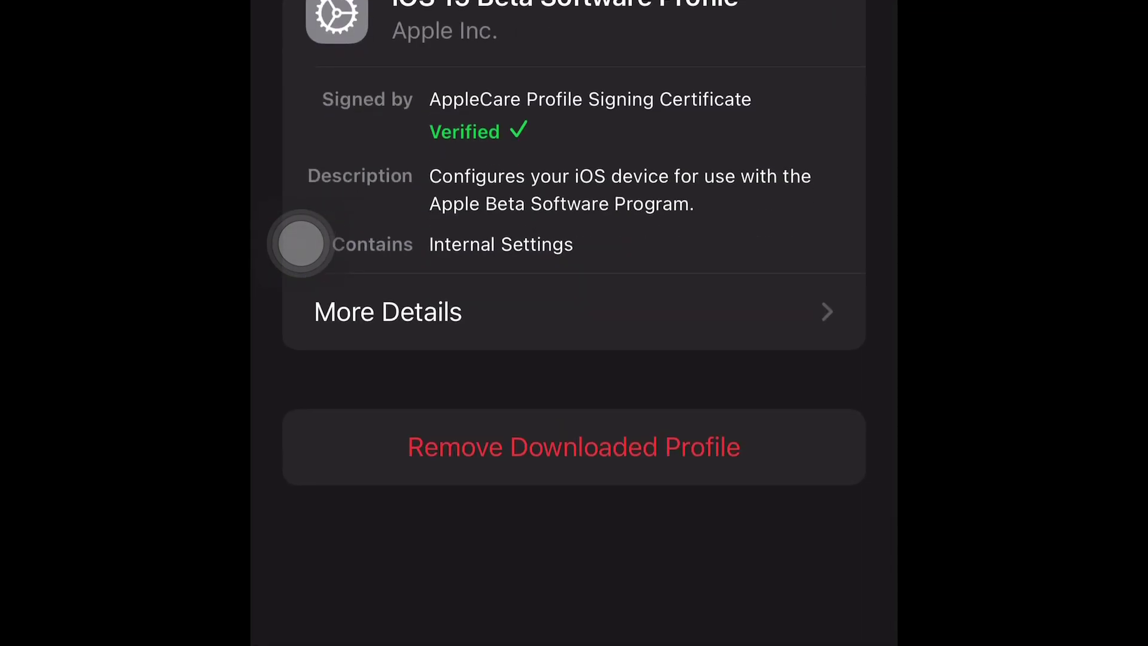
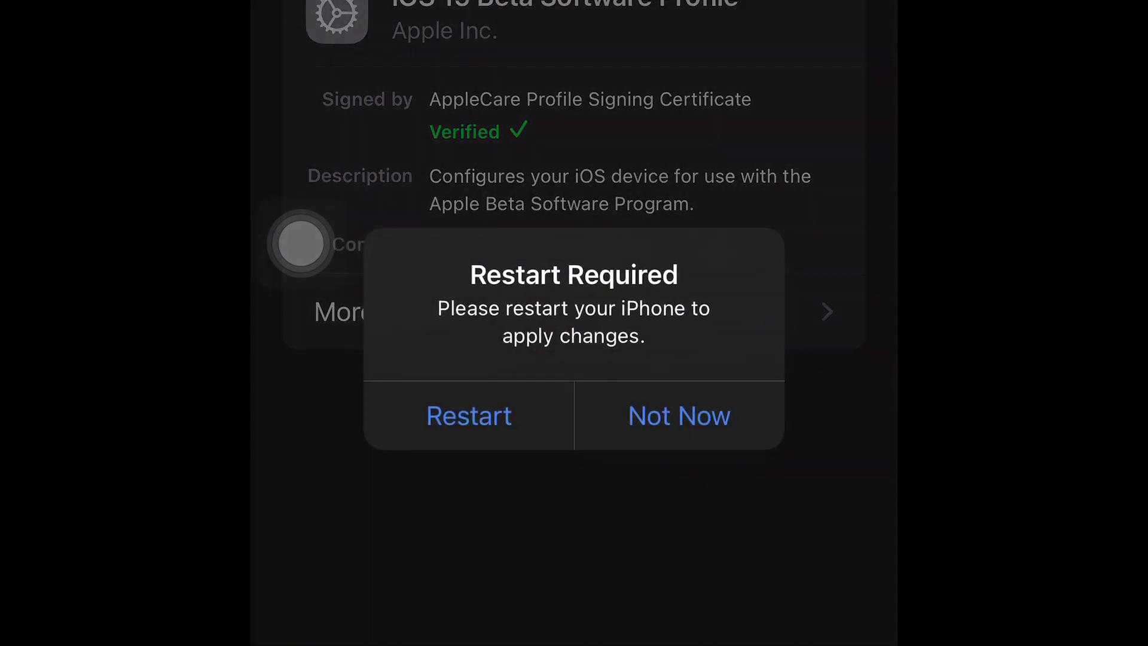
left_click(679, 415)
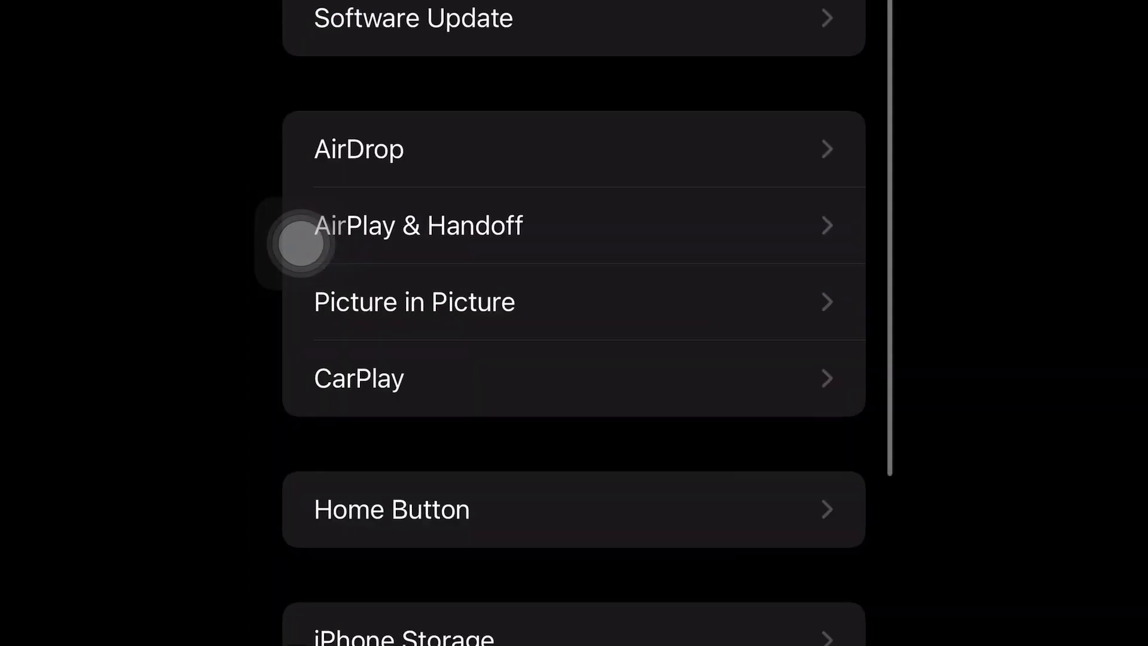
Check Software Update until the iOS 15.1 Developer Beta (5 GB) is offered
left_click(412, 24)
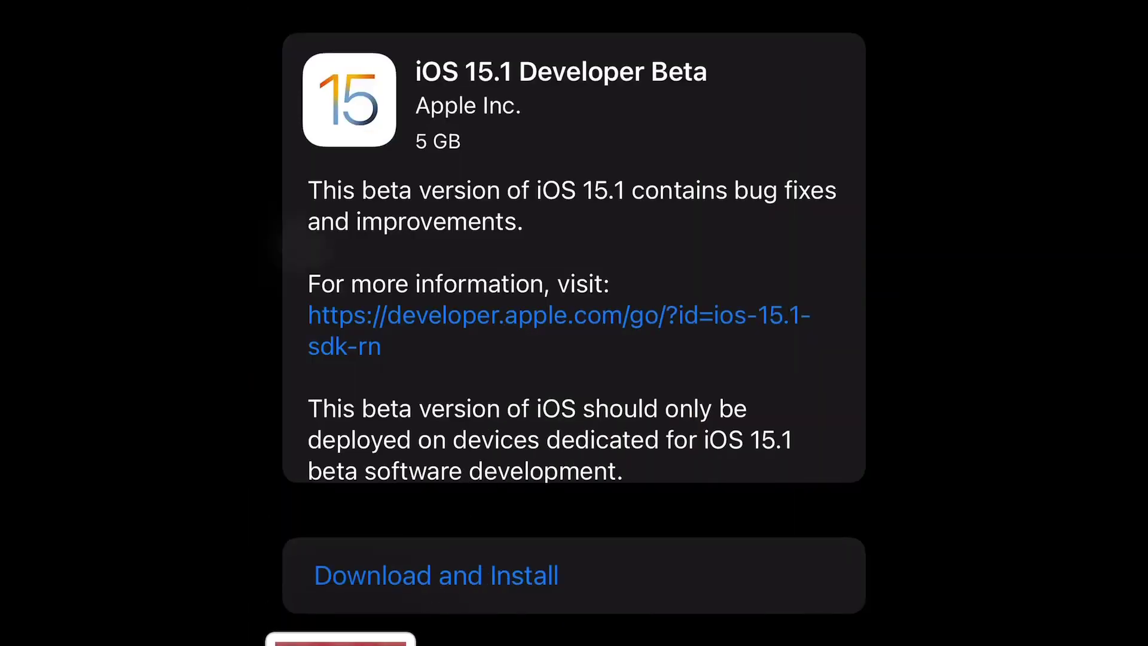
left_click(436, 575)
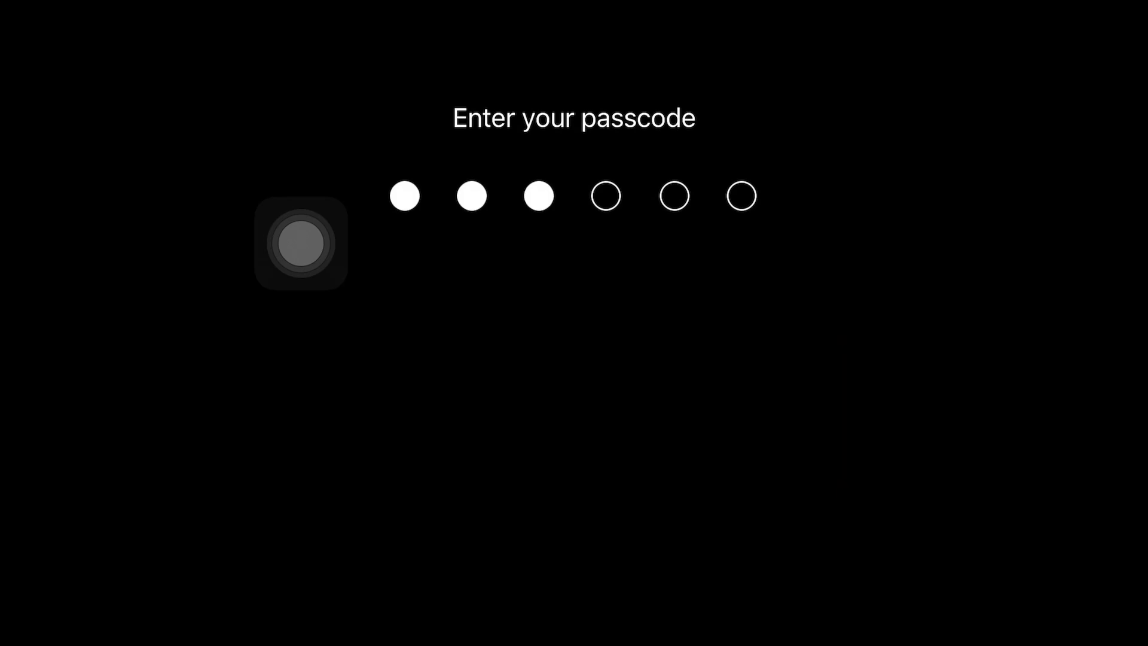
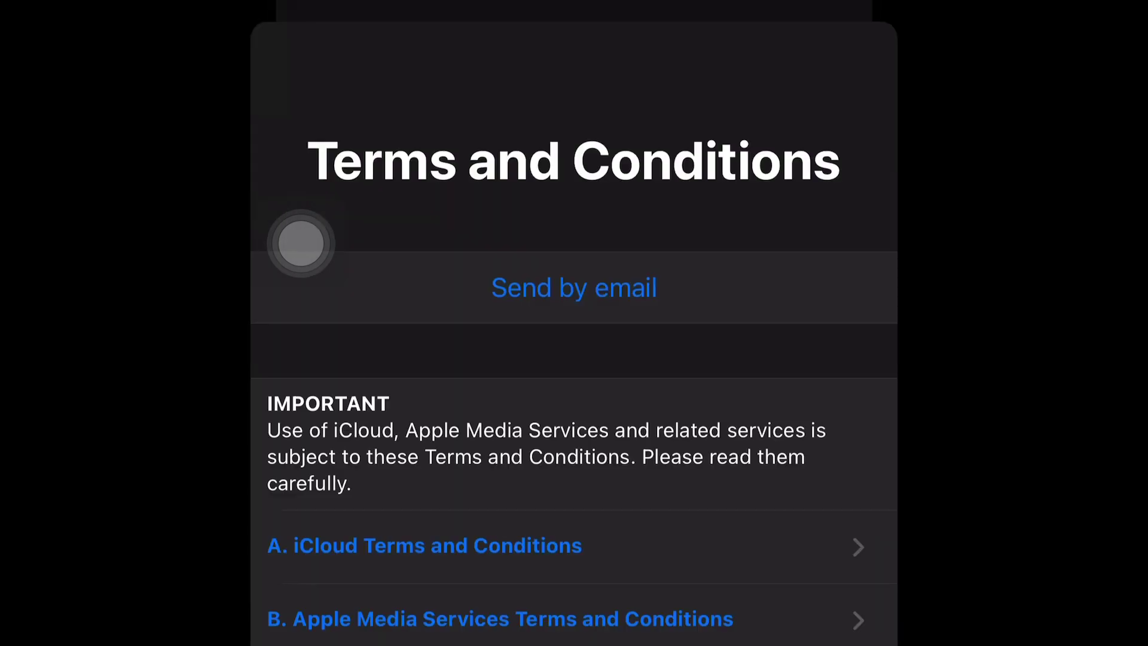
scroll(300, 244, "down", 3)
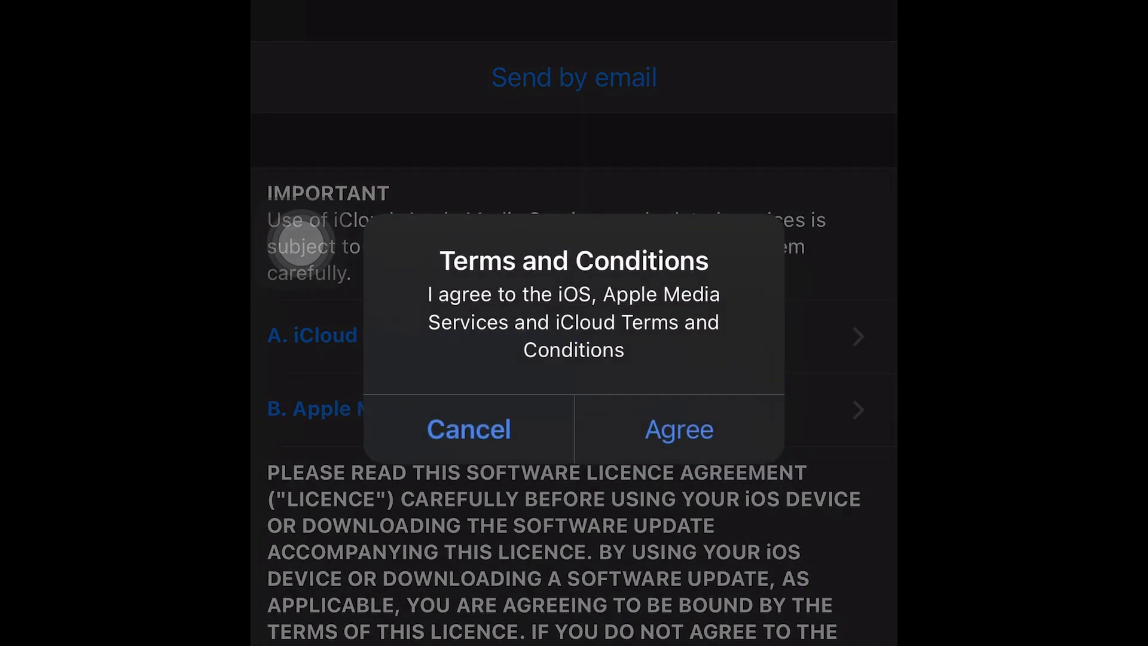
left_click(679, 428)
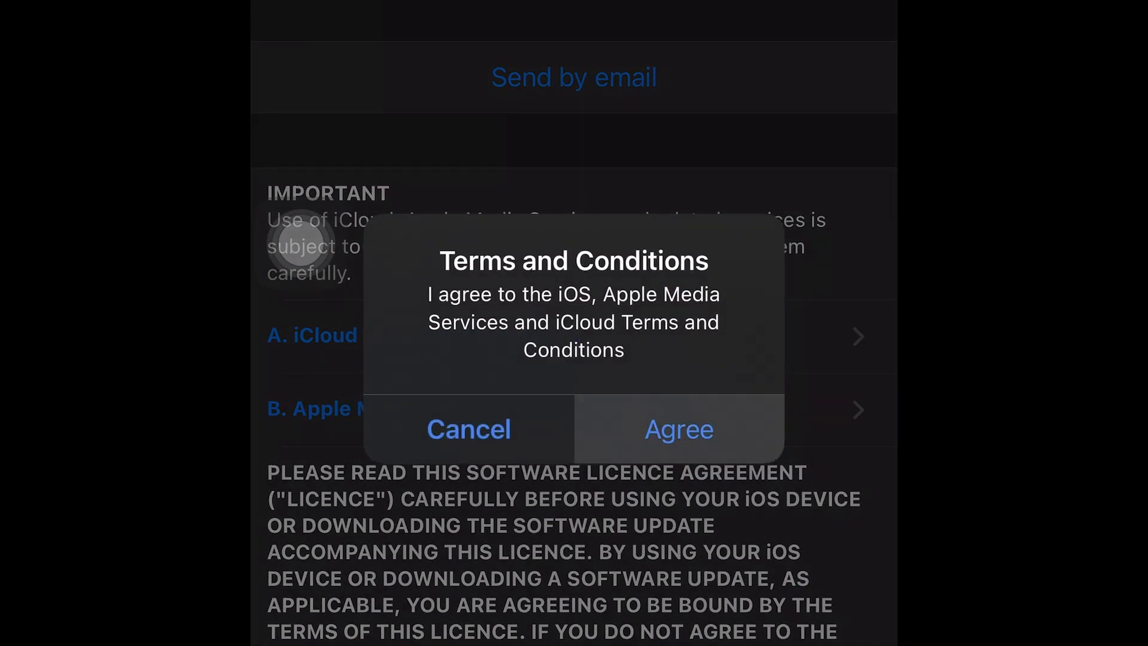